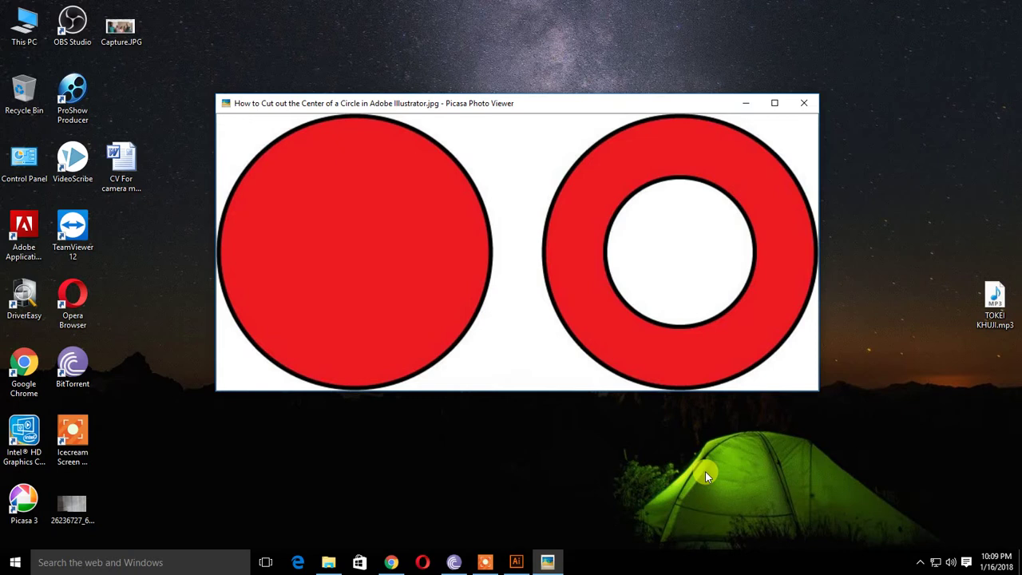
# - Switch to Adobe Illustrator and create a new 960 x 560 px document with the Web profile
pyautogui.click(516, 559)
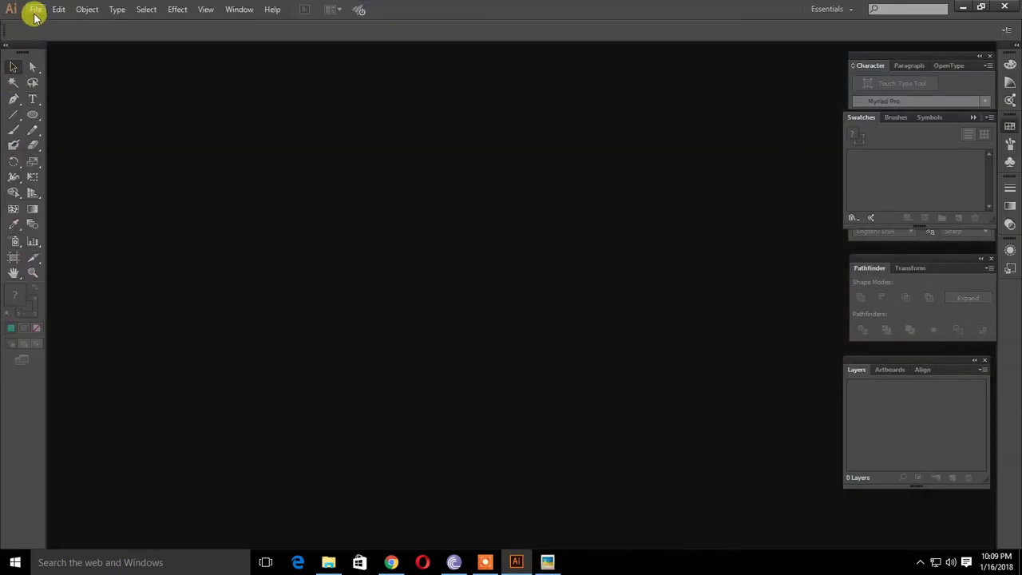
pyautogui.click(35, 11)
pyautogui.click(62, 23)
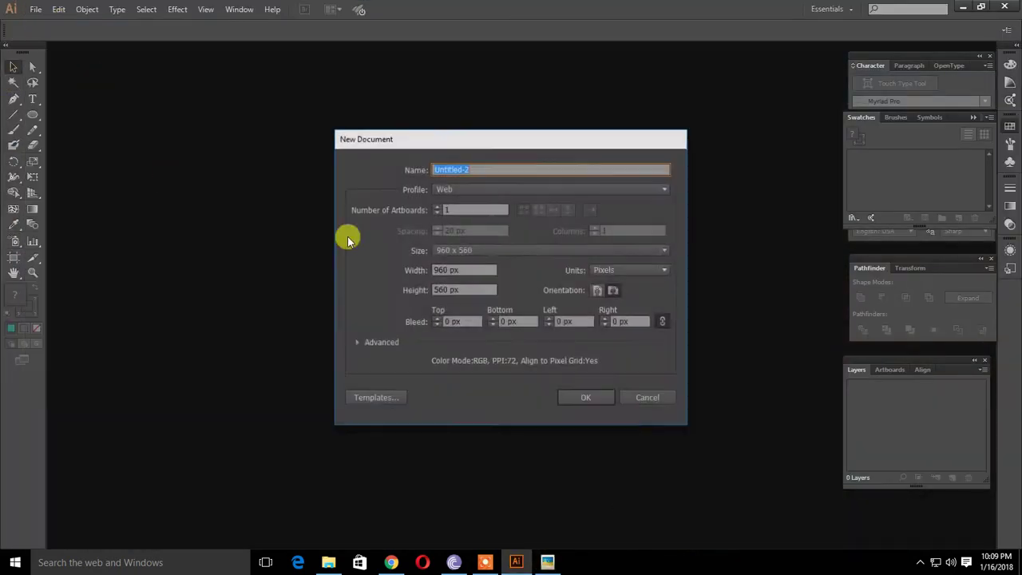
pyautogui.click(578, 392)
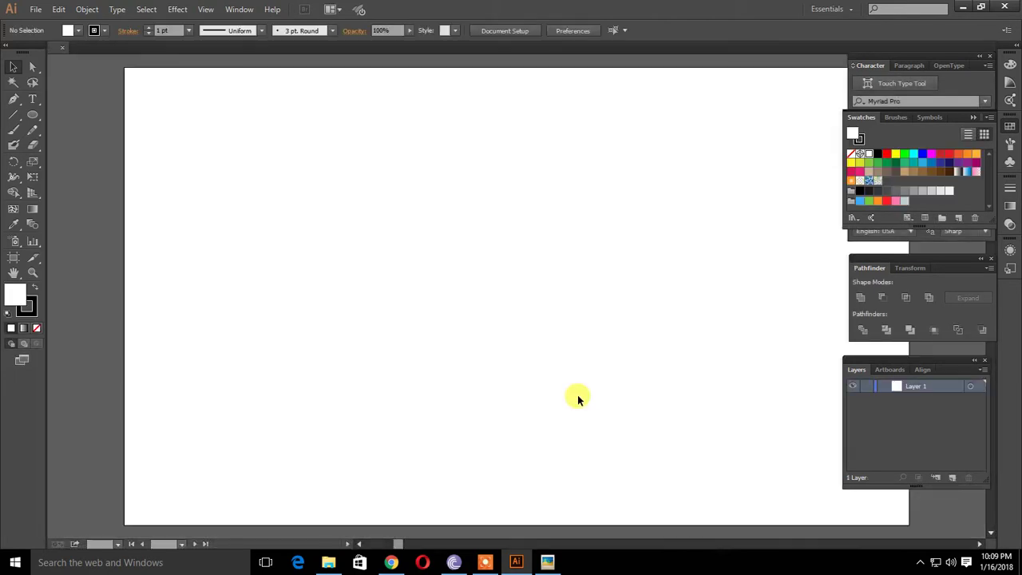
pyautogui.hotkey('ctrl', '1')
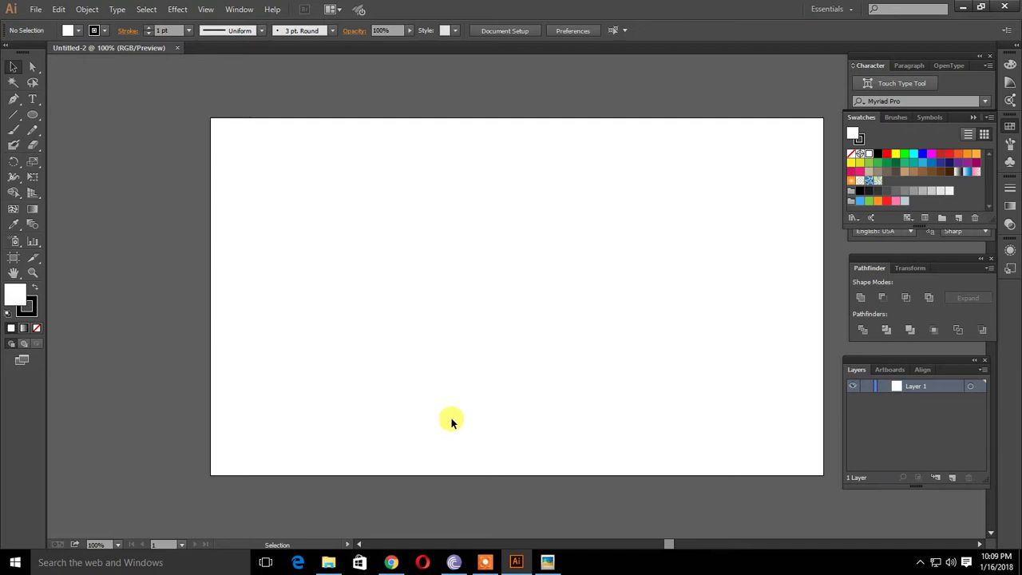
# - Draw a circle about 314 px in diameter from the artboard's center and fill it with red
pyautogui.press('l')
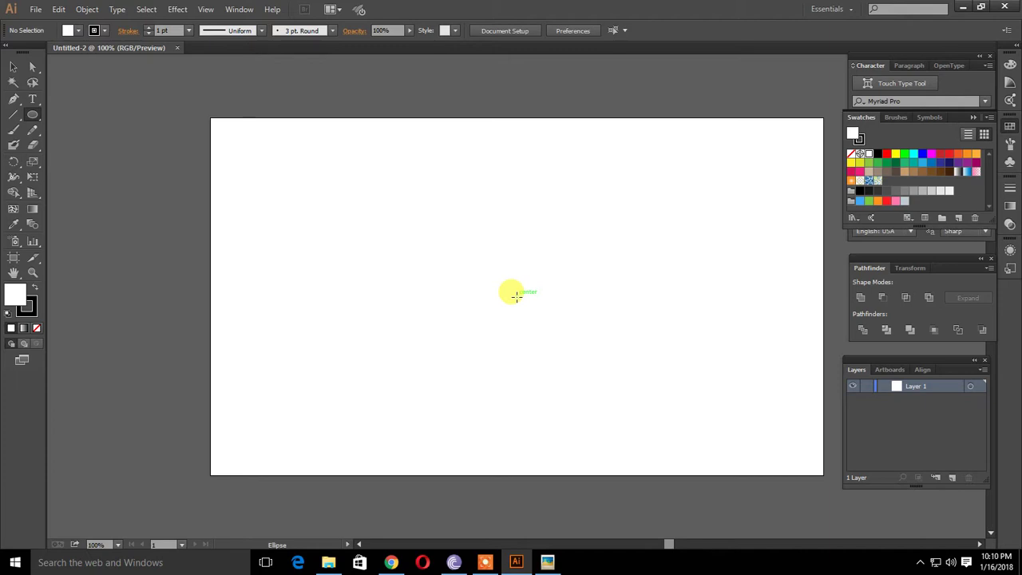
pyautogui.click(517, 297)
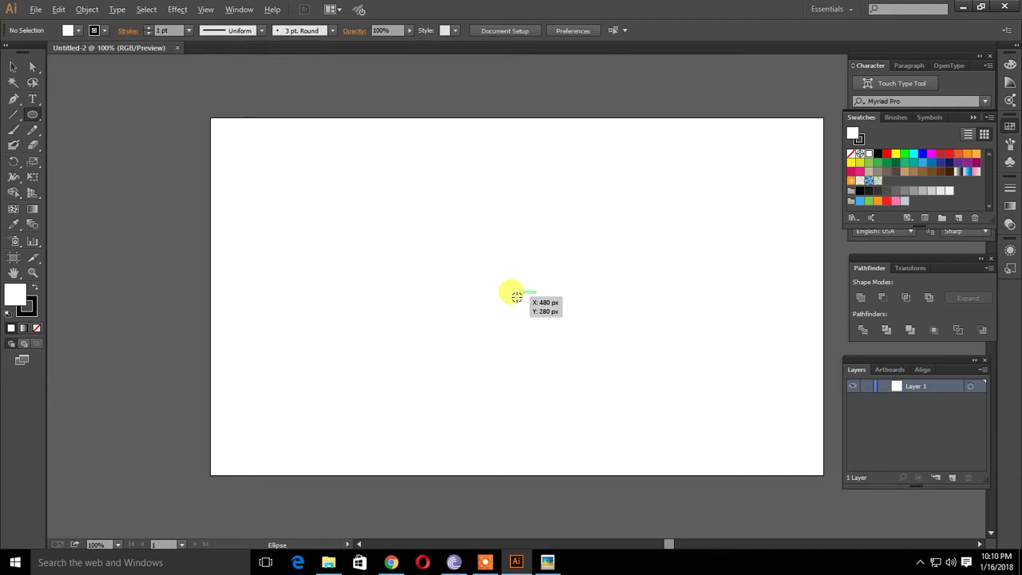
pyautogui.moveTo(517, 296); pyautogui.dragTo(615, 365)
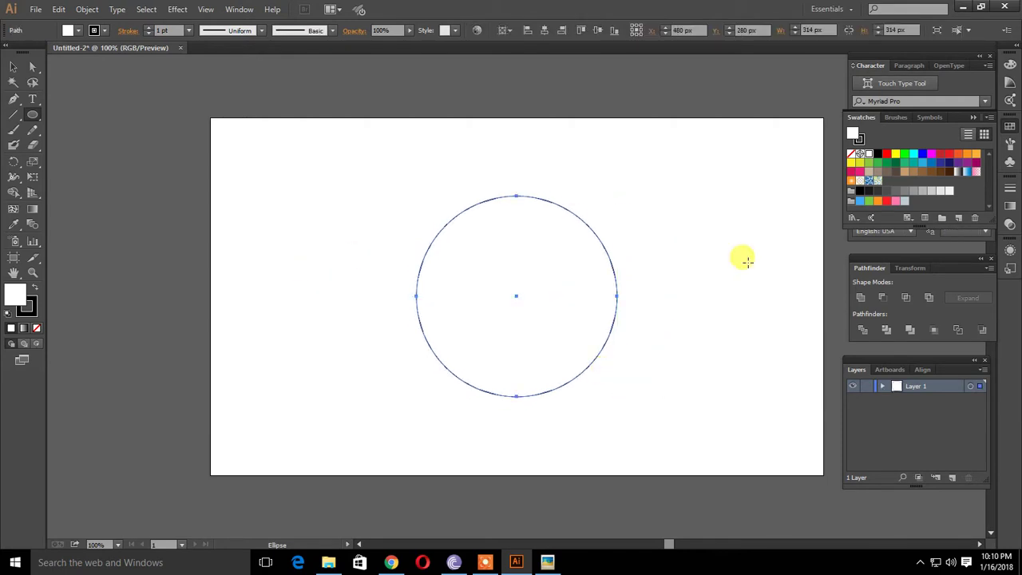
pyautogui.click(886, 153)
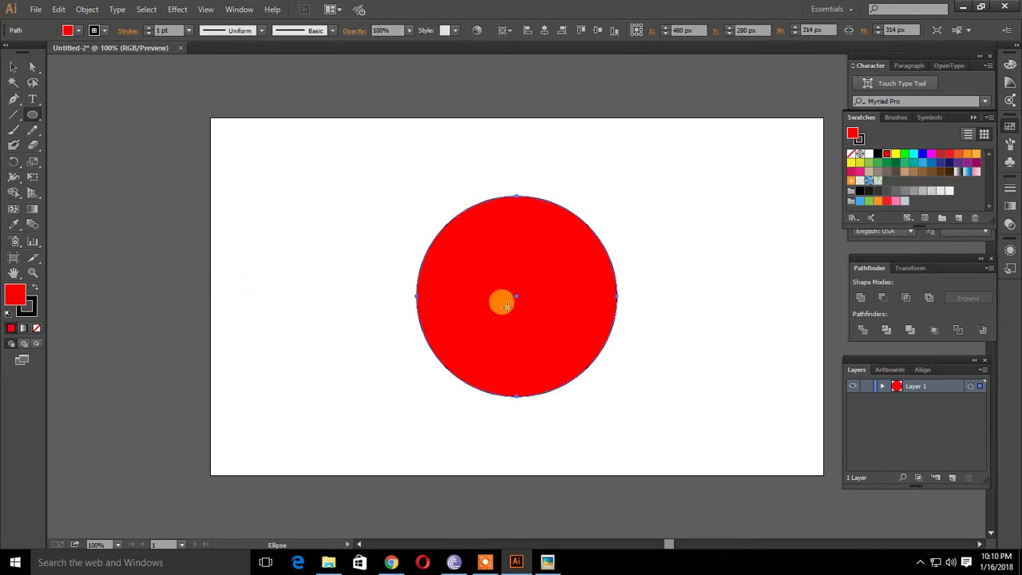
# - Set the weight of the red circle's black stroke to 5 pt
pyautogui.click(37, 306)
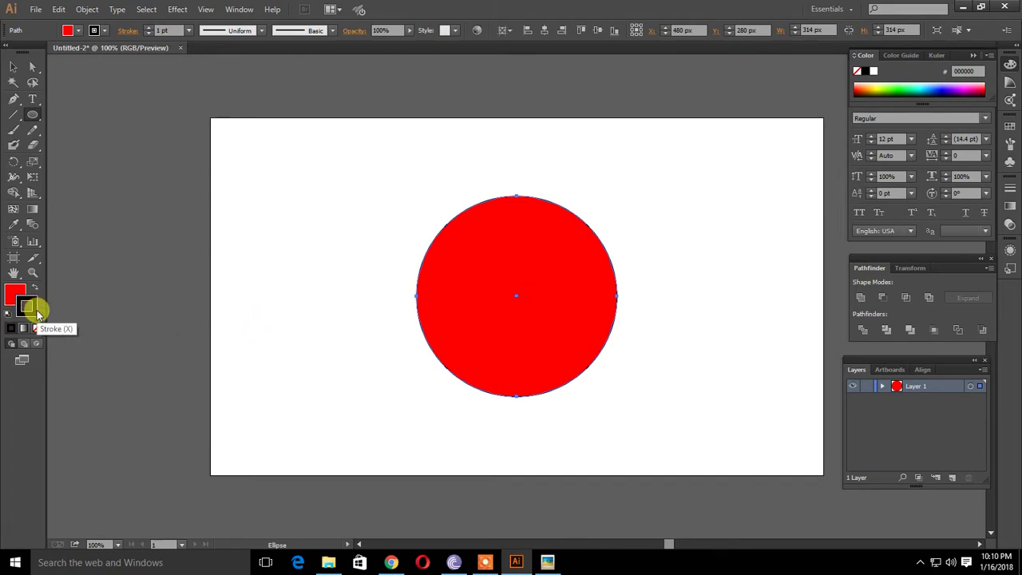
pyautogui.click(238, 9)
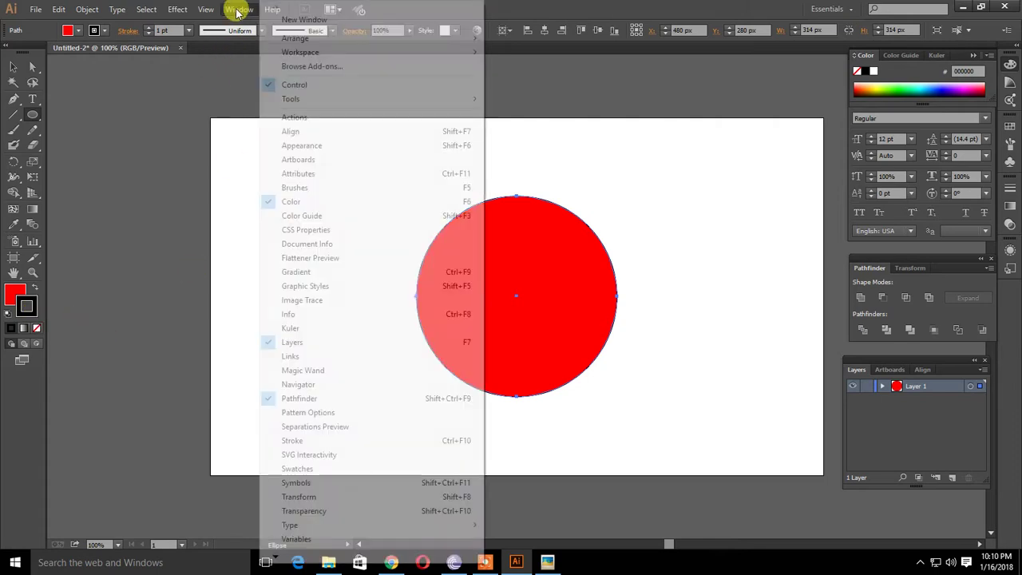
pyautogui.click(326, 438)
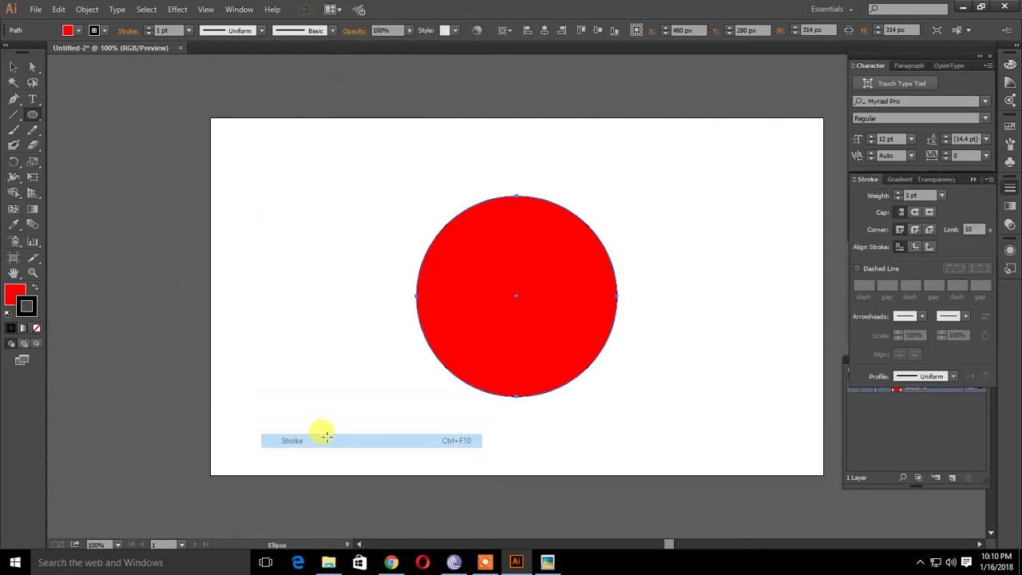
pyautogui.click(908, 194)
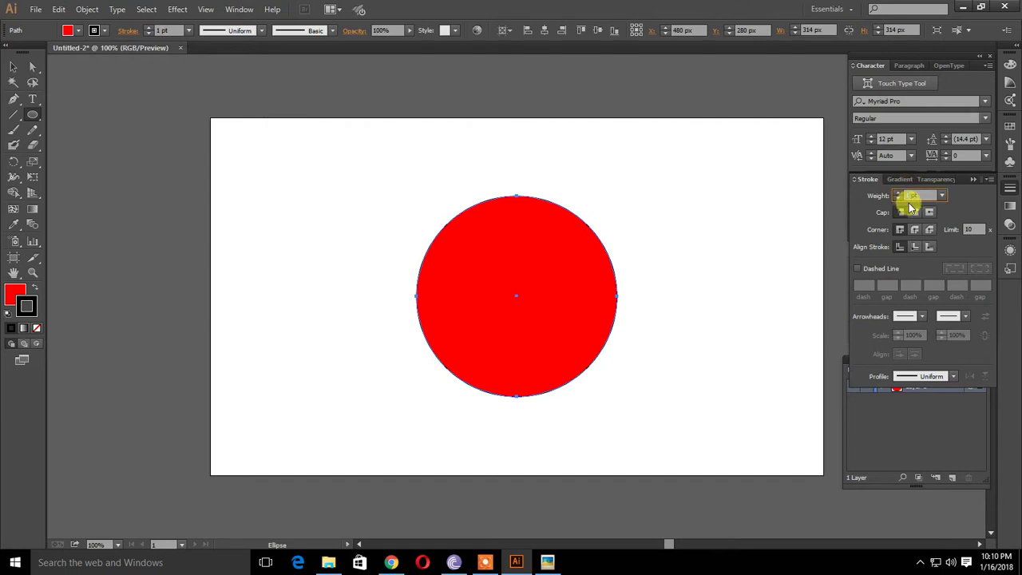
pyautogui.write('4')
pyautogui.press('Return')
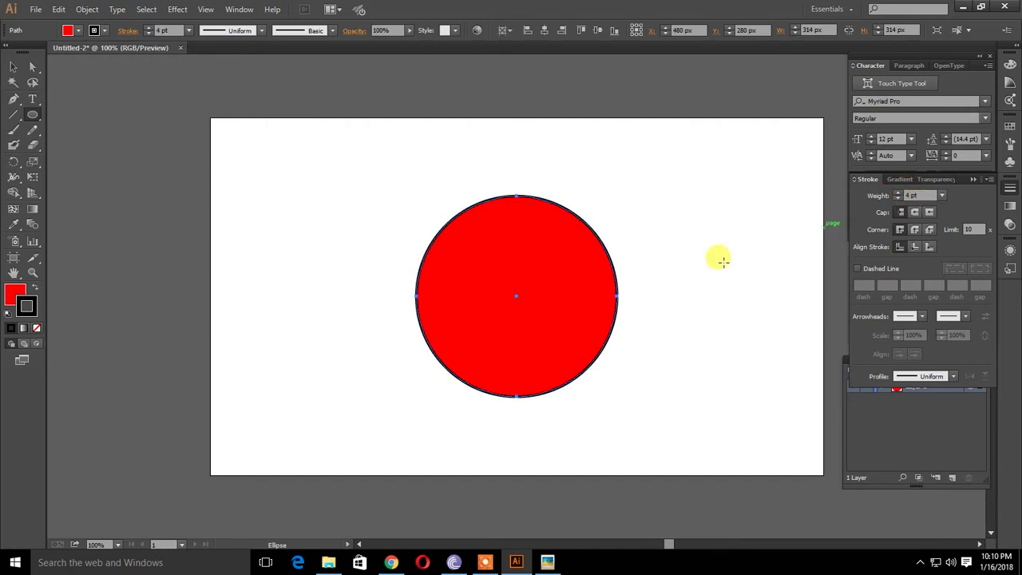
pyautogui.click(908, 193)
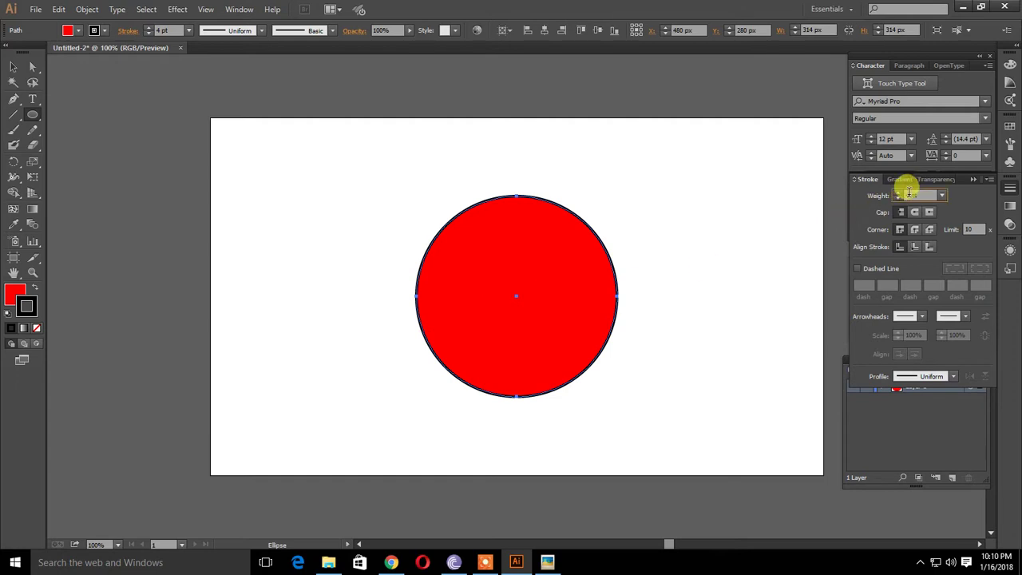
pyautogui.write('5')
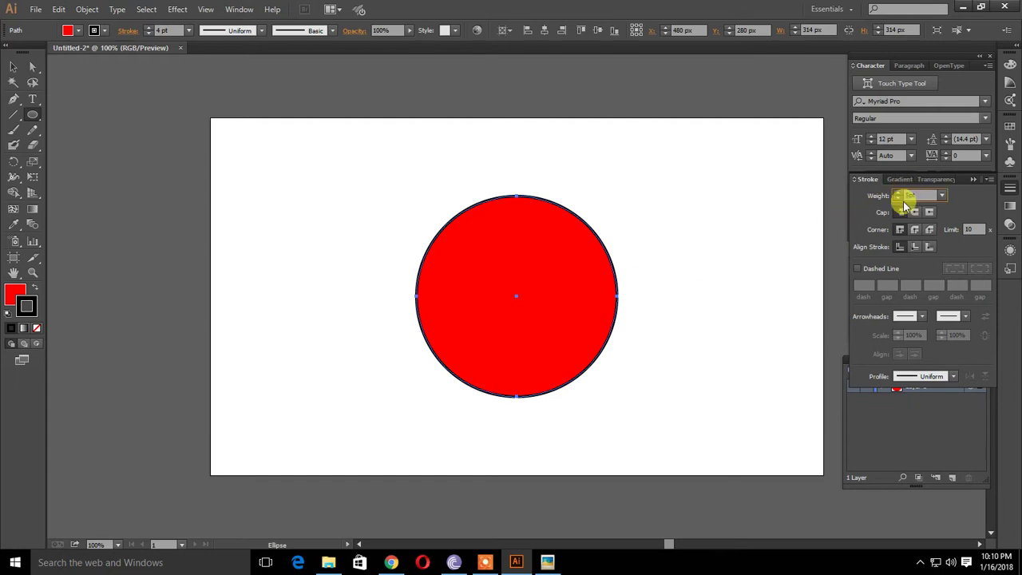
pyautogui.press('Return')
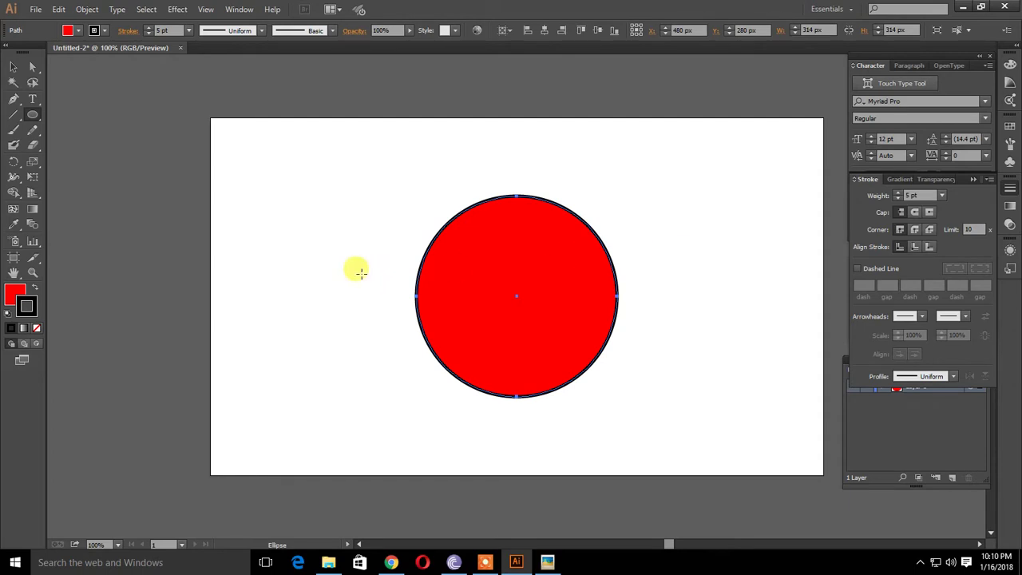
# - Move the red circle horizontally toward the artboard's left edge, to an X position of about 191 px
pyautogui.click(12, 67)
pyautogui.click(568, 264)
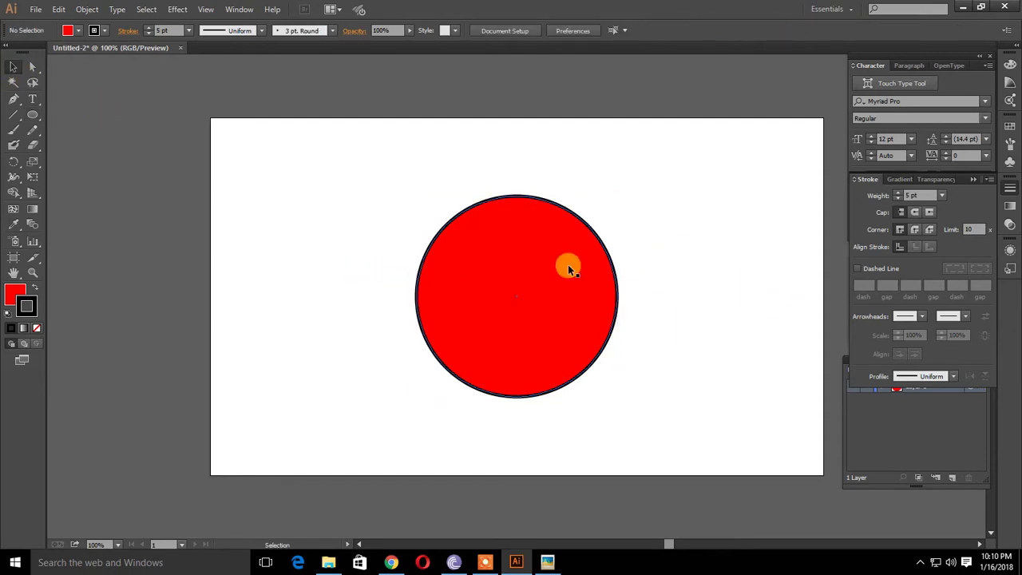
pyautogui.keyDown('shift'); pyautogui.click(523, 289); pyautogui.keyUp('shift')
pyautogui.click(522, 288)
pyautogui.moveTo(523, 288); pyautogui.dragTo(357, 287)
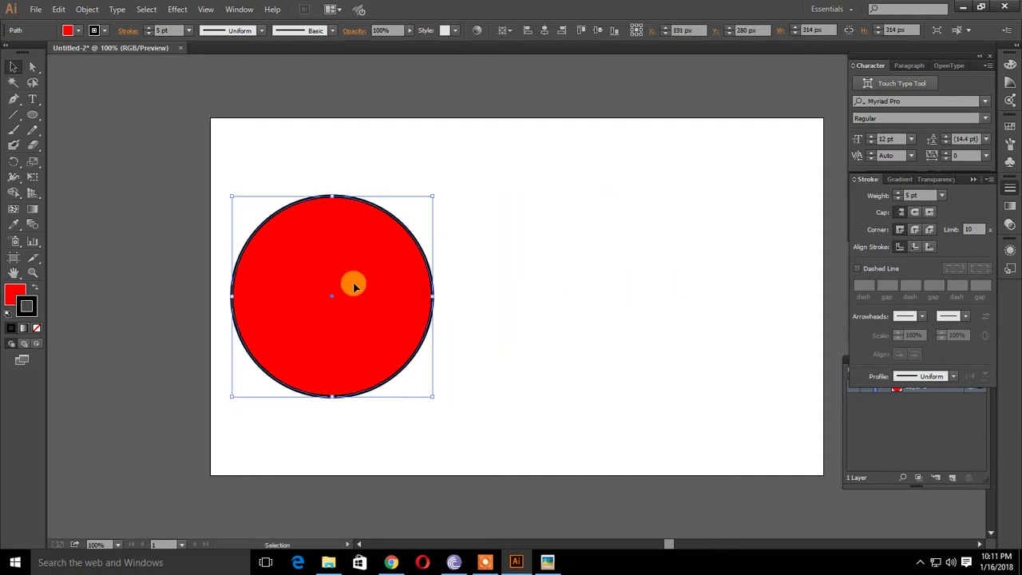
# - Duplicate the red circle horizontally to its right, at an X position of about 556 px
pyautogui.moveTo(369, 297); pyautogui.dragTo(587, 294)
pyautogui.click(741, 293)
pyautogui.click(607, 301)
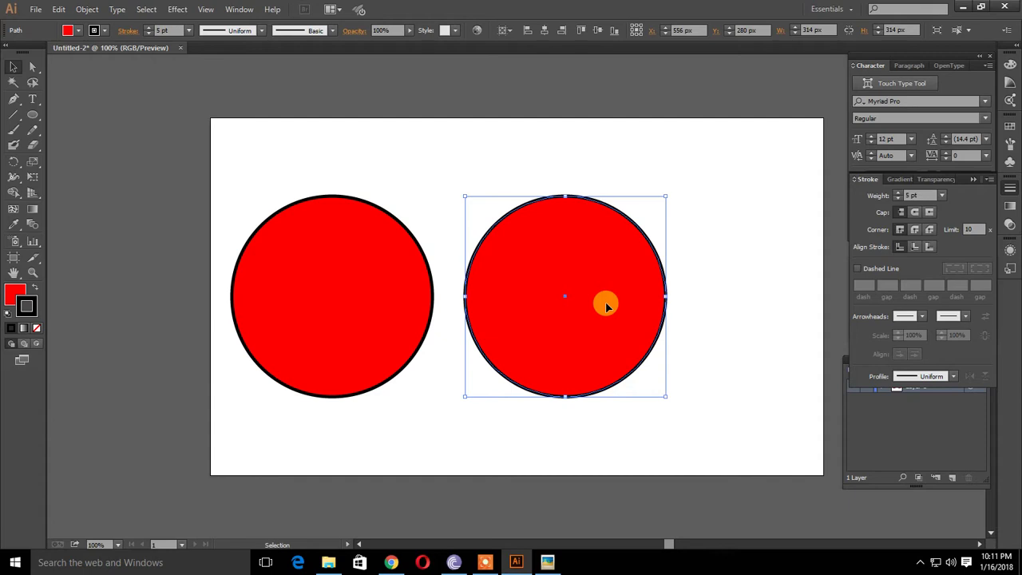
# - Create a concentric copy of the right circle scaled uniformly to 55% about its center
pyautogui.press('s')
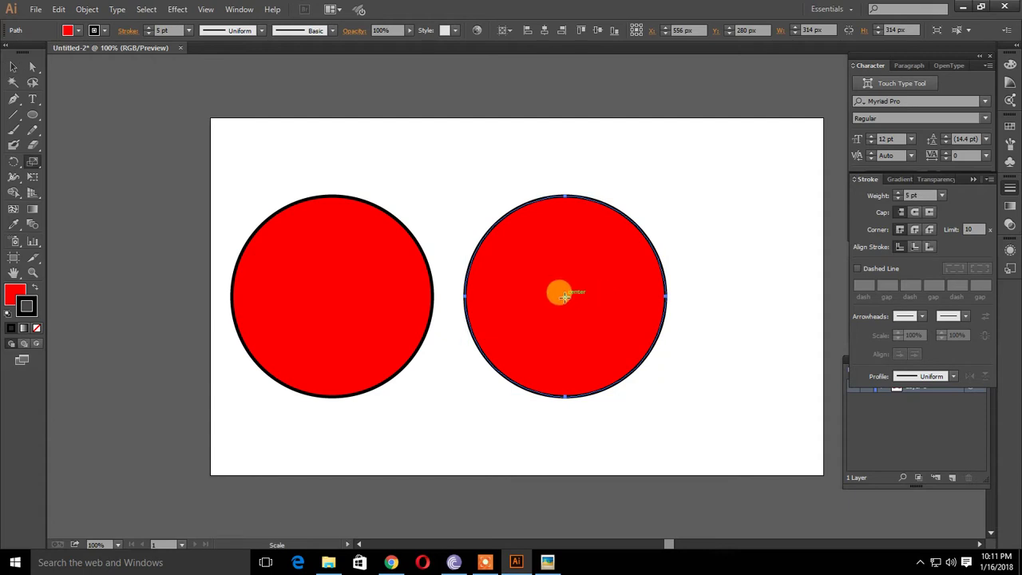
pyautogui.keyDown('alt'); pyautogui.click(634, 296); pyautogui.keyUp('alt')
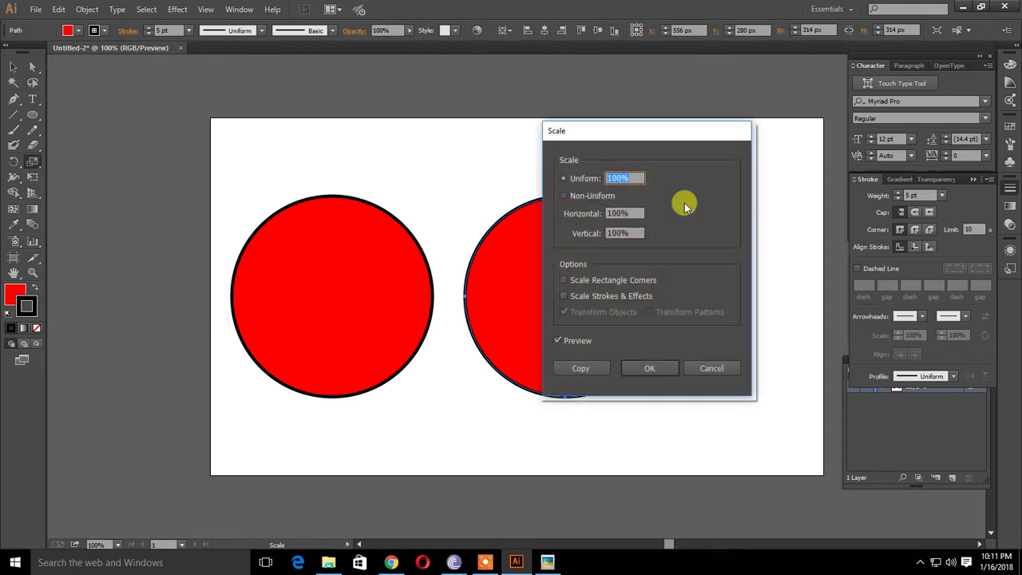
pyautogui.moveTo(775, 130); pyautogui.dragTo(857, 116)
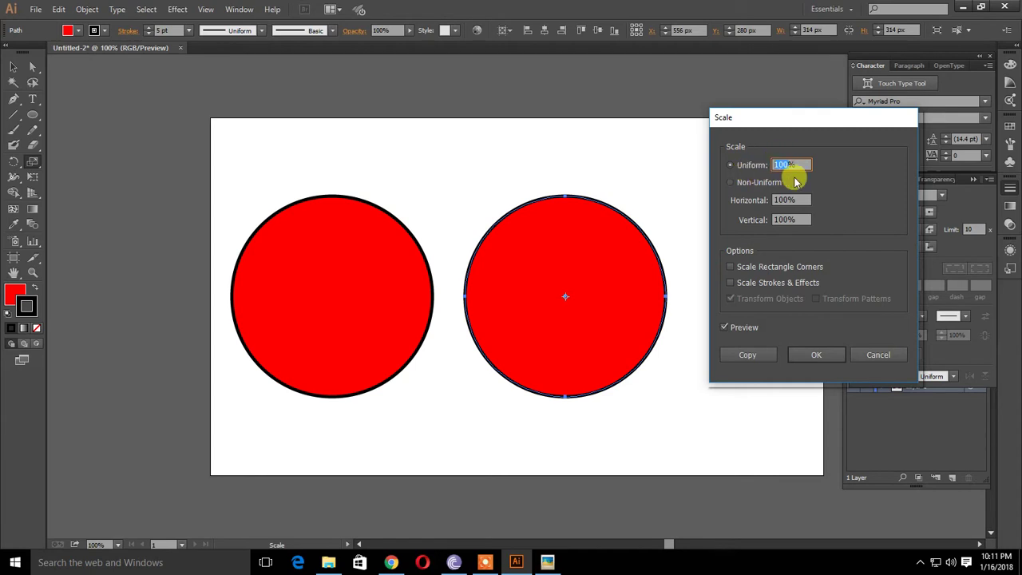
pyautogui.write('55%')
pyautogui.click(746, 356)
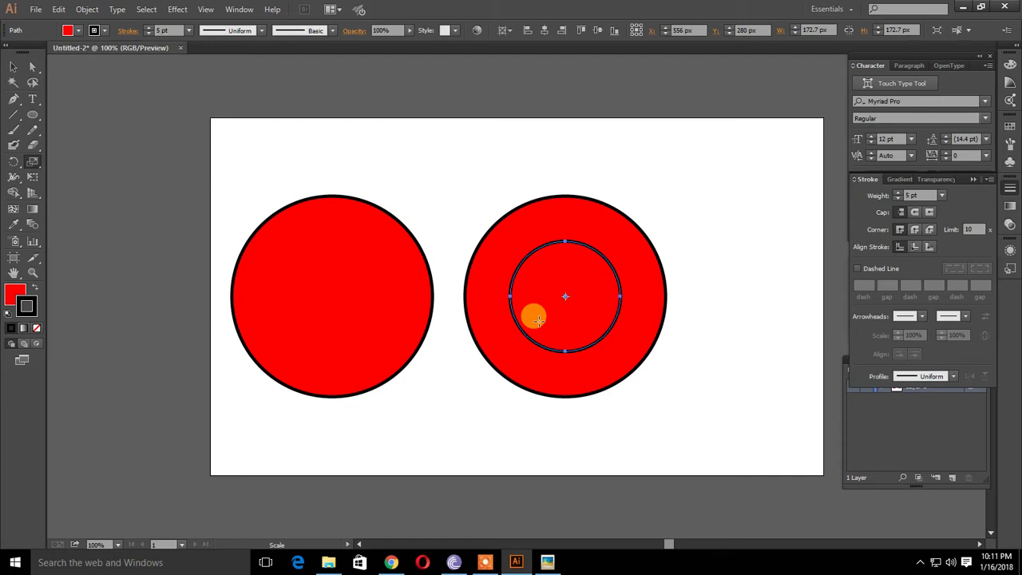
# - Cut the small inner circle out of the right circle with the Pathfinder Minus Front operation, and deselect the result
pyautogui.click(19, 71)
pyautogui.moveTo(478, 166); pyautogui.dragTo(678, 407)
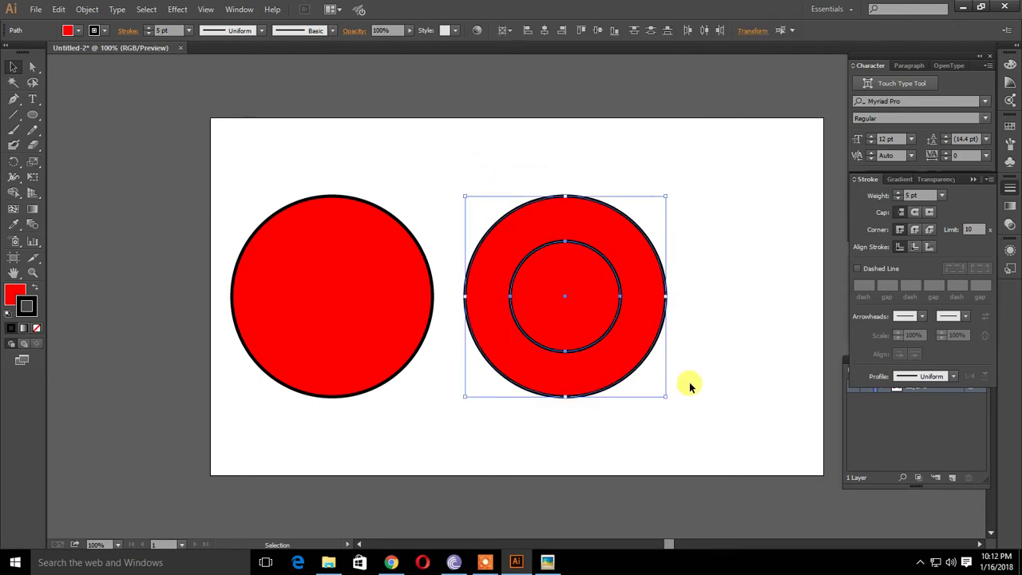
pyautogui.click(912, 410)
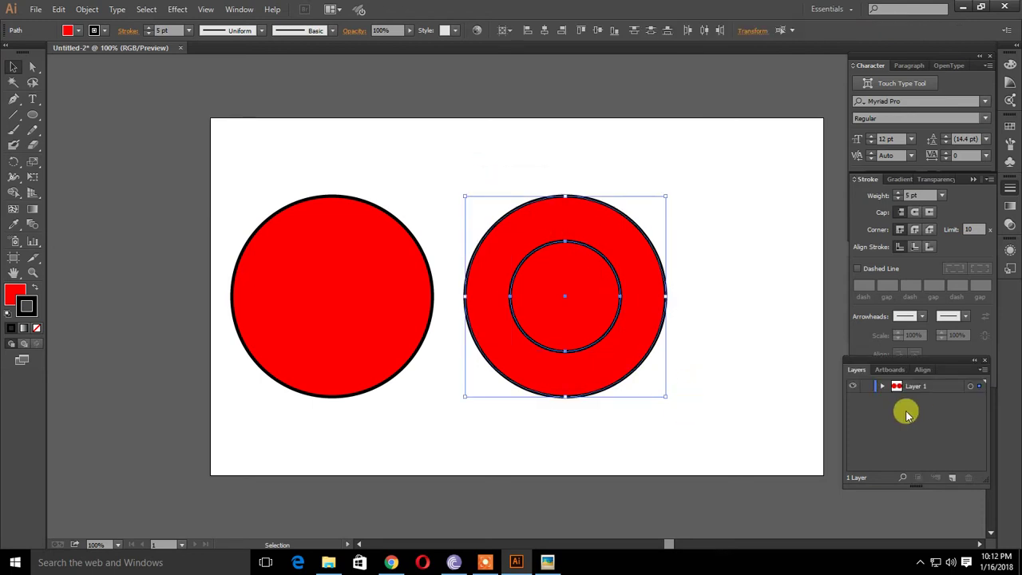
pyautogui.click(855, 333)
pyautogui.click(866, 405)
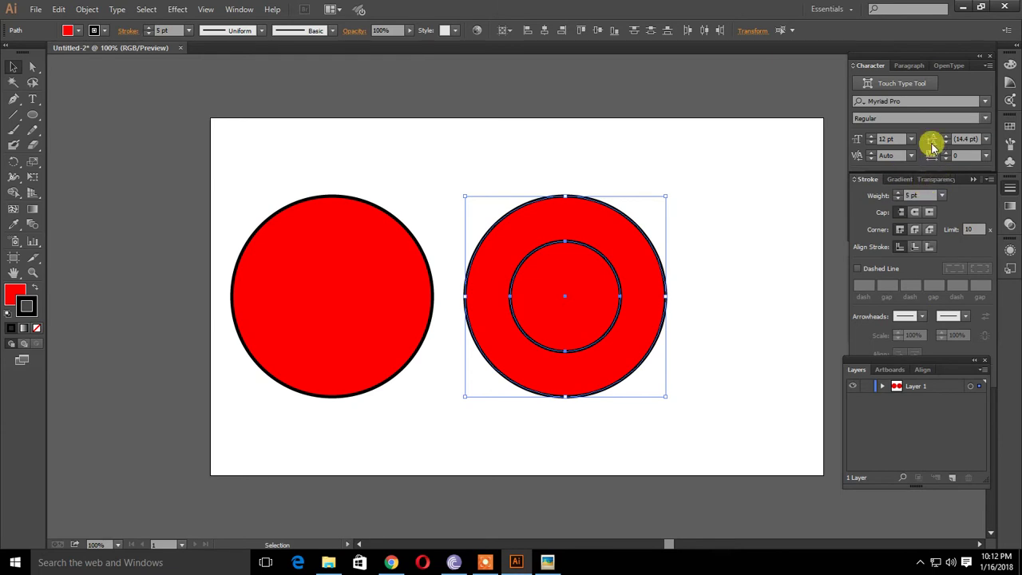
pyautogui.click(238, 9)
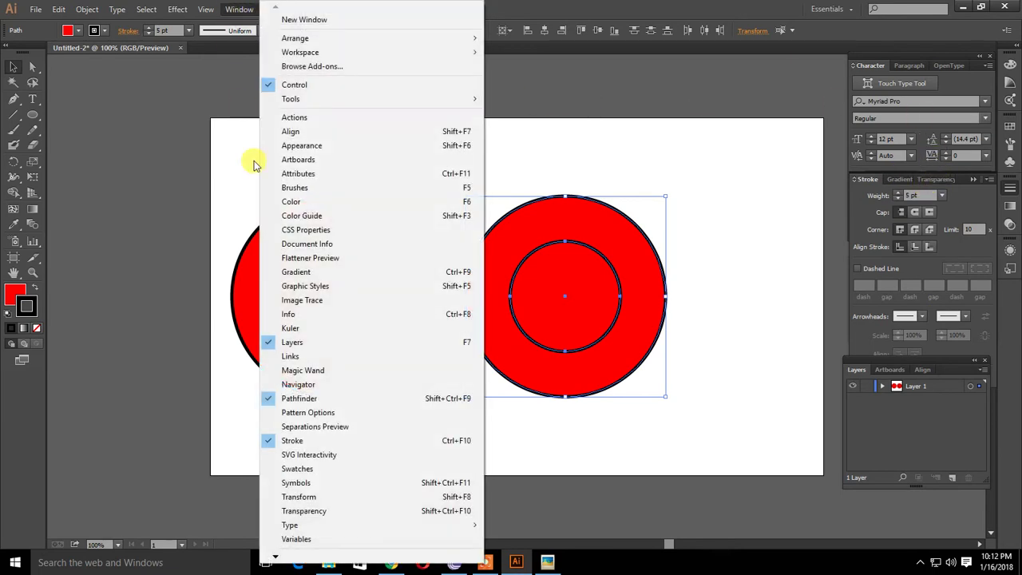
pyautogui.click(343, 399)
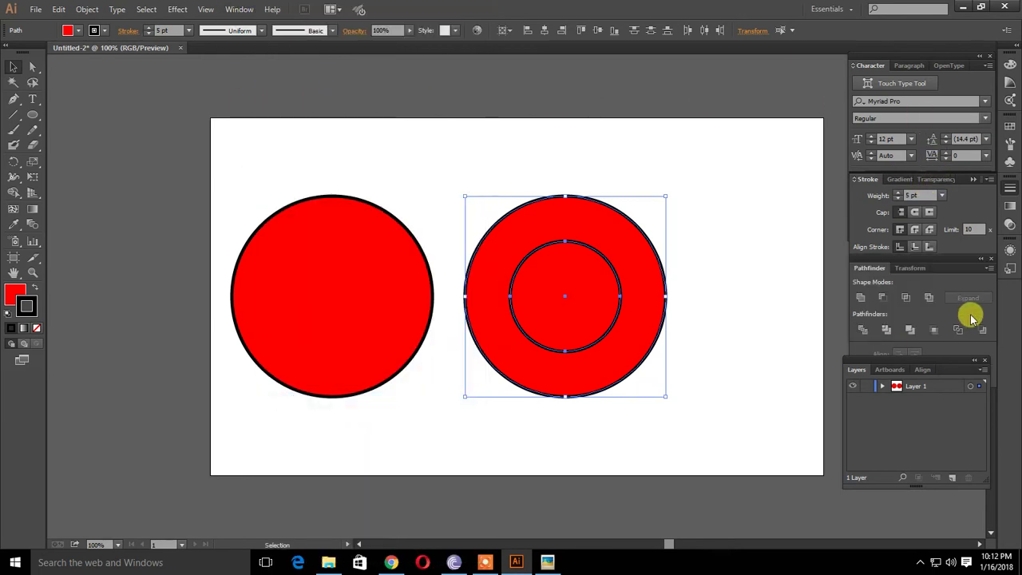
pyautogui.click(882, 299)
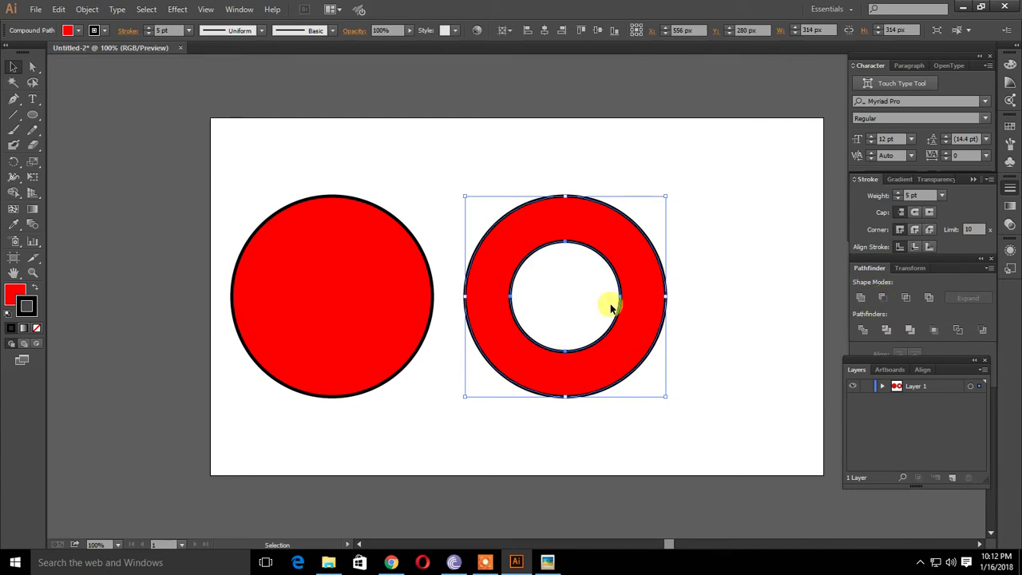
pyautogui.click(714, 300)
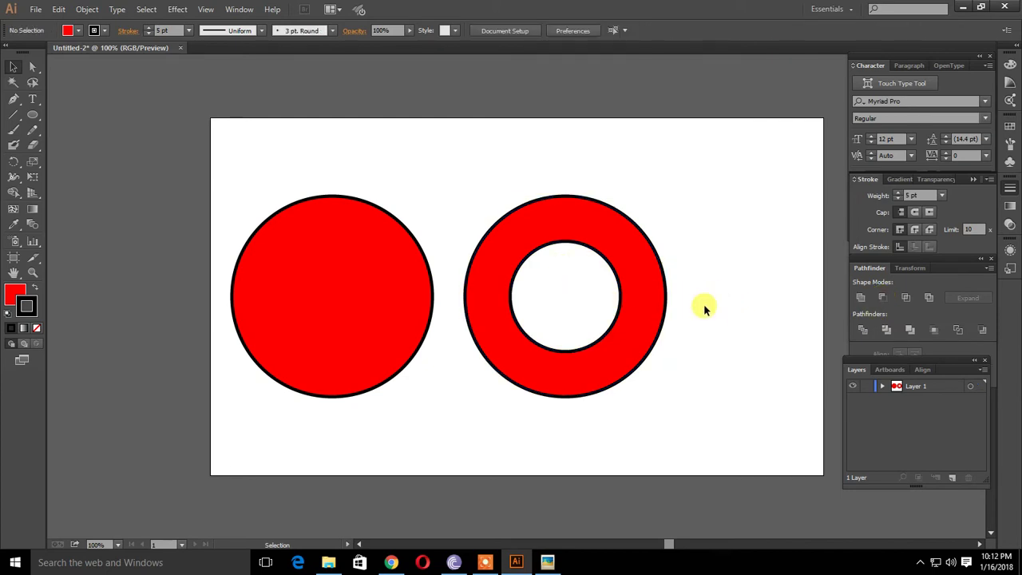